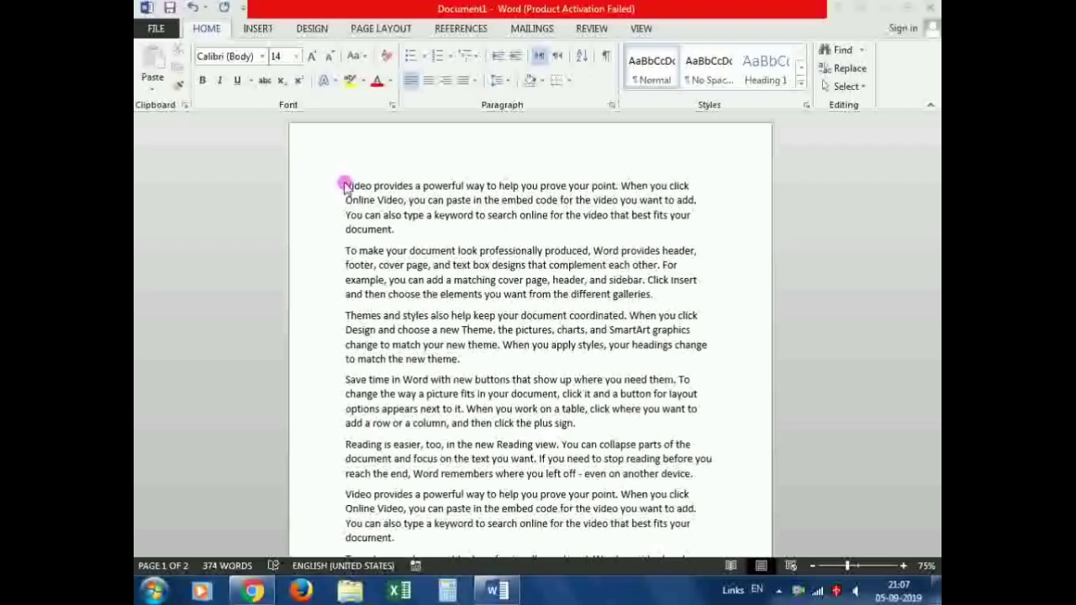
- Select the first paragraph, starting "Video provides a powerful way", and set its font to Arial Black
click(346, 184)
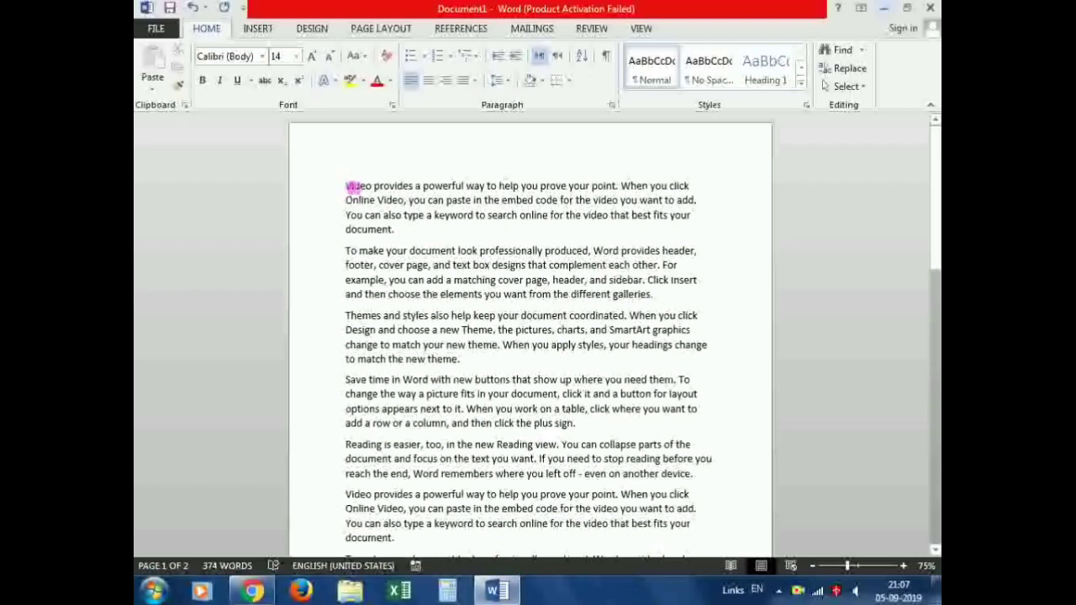
drag(346, 186, 409, 233)
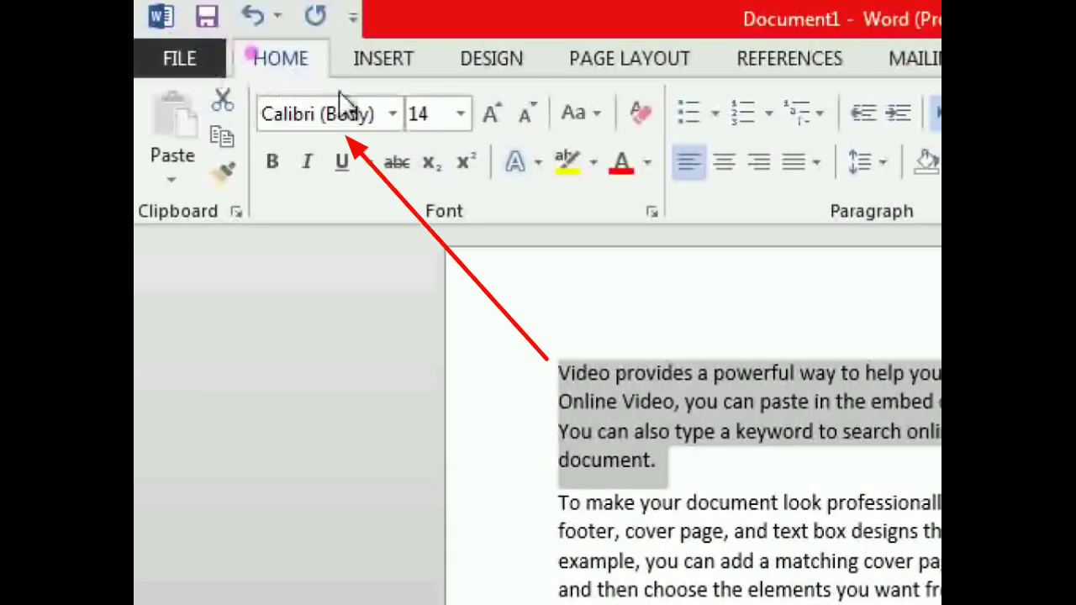
click(392, 114)
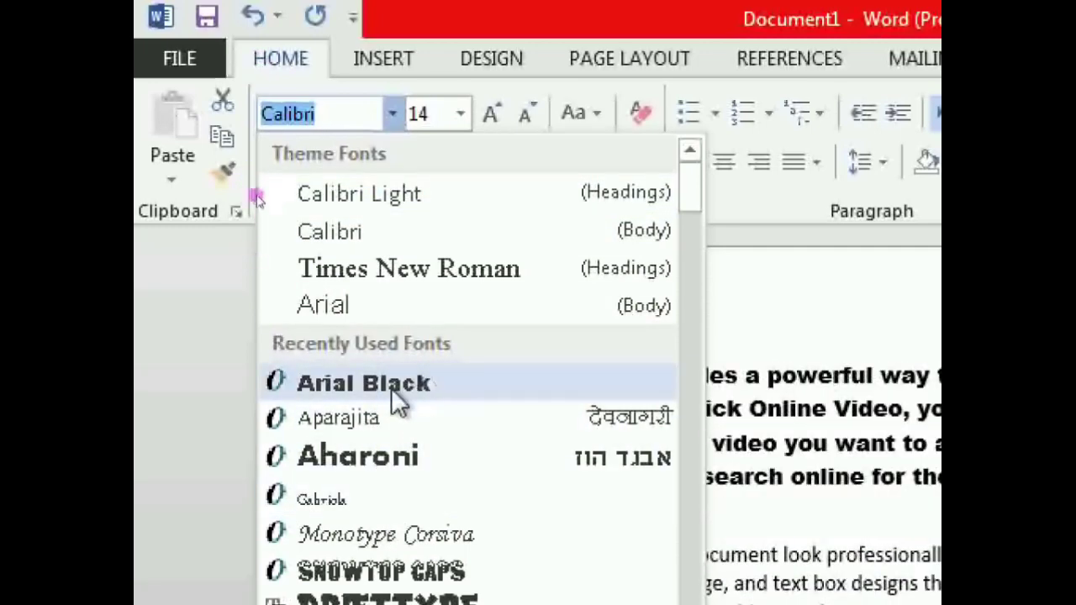
click(339, 385)
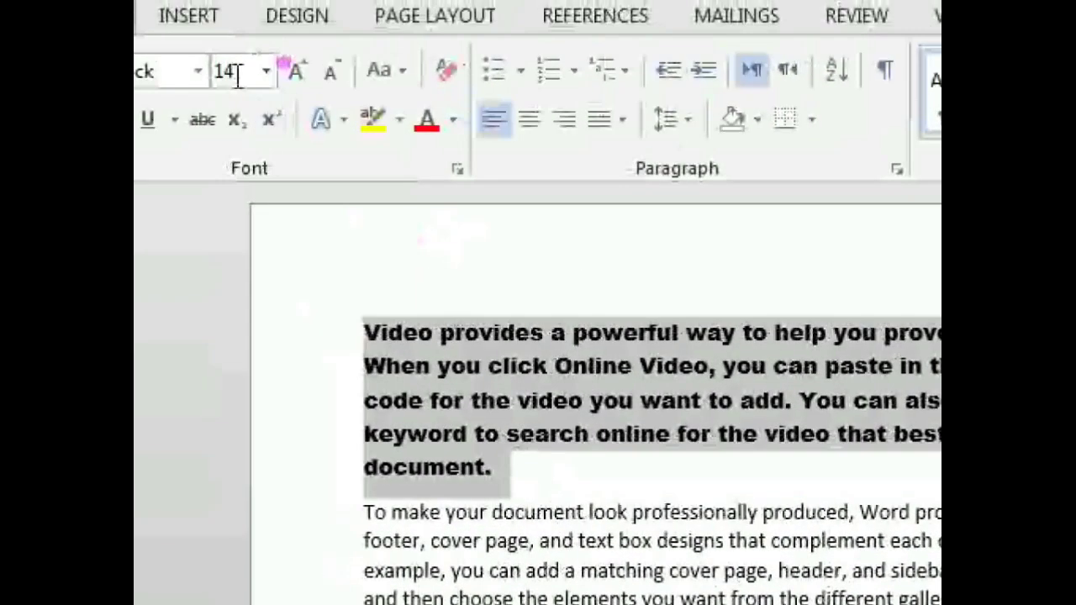
- Change the selected first paragraph's font to Times New Roman
click(198, 72)
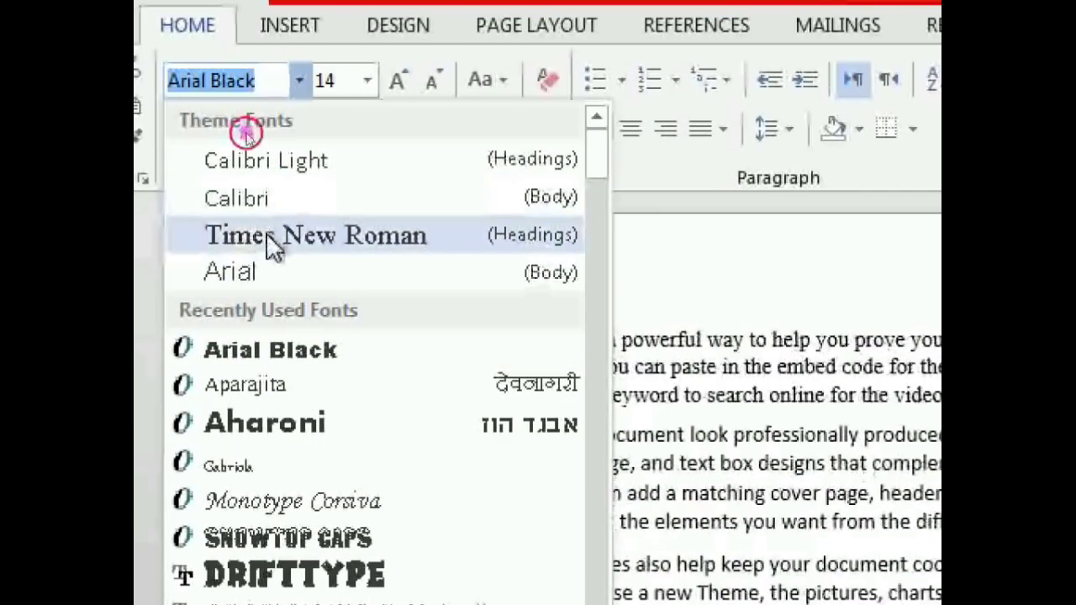
click(271, 238)
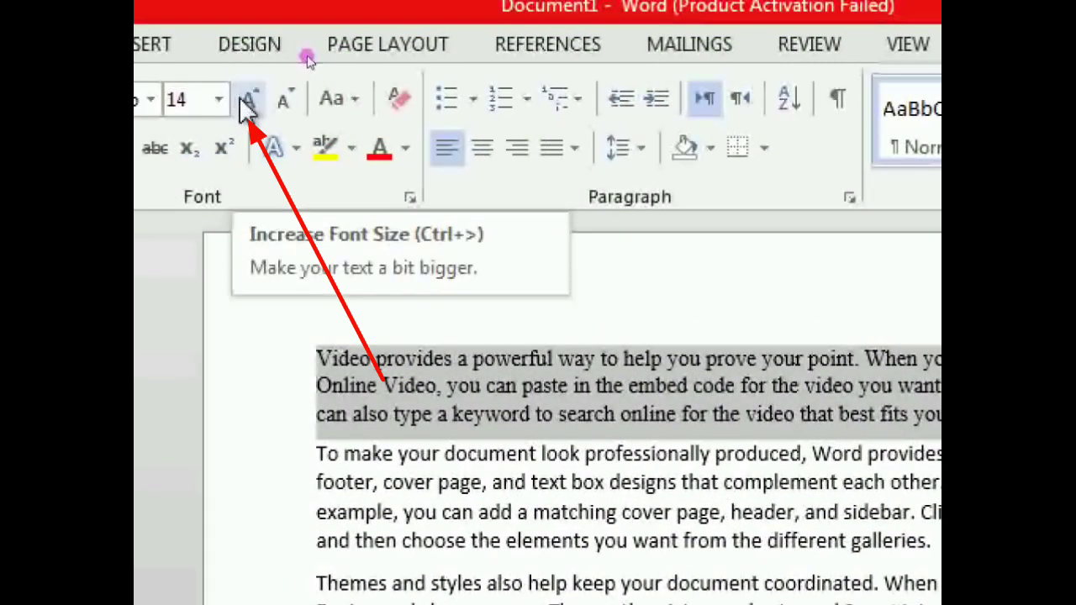
- Increase the first paragraph's font size stepwise to 18 and decrease it back to 14
click(248, 101)
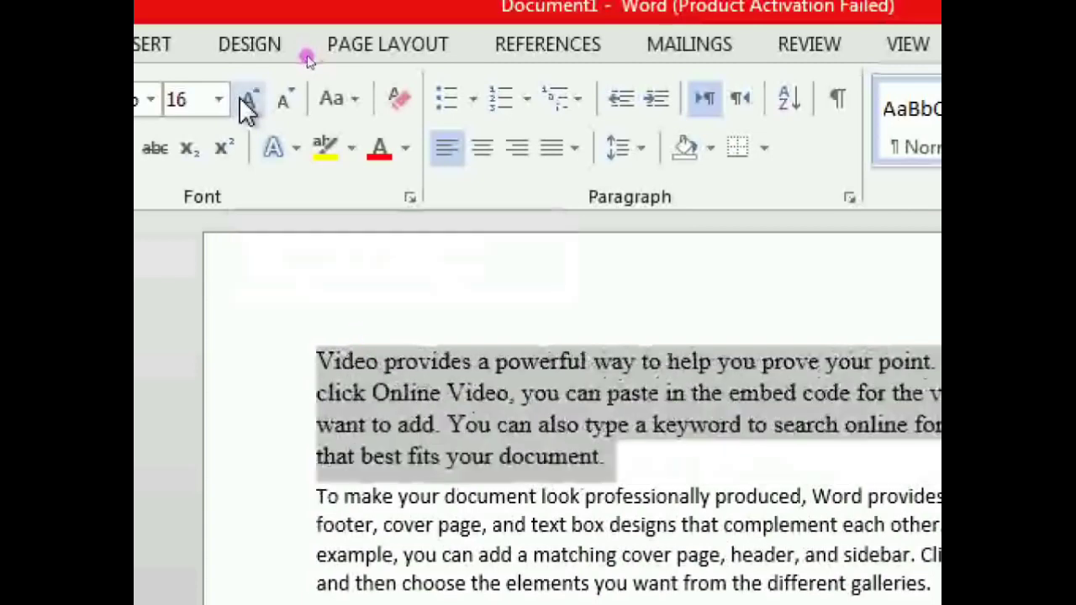
click(247, 101)
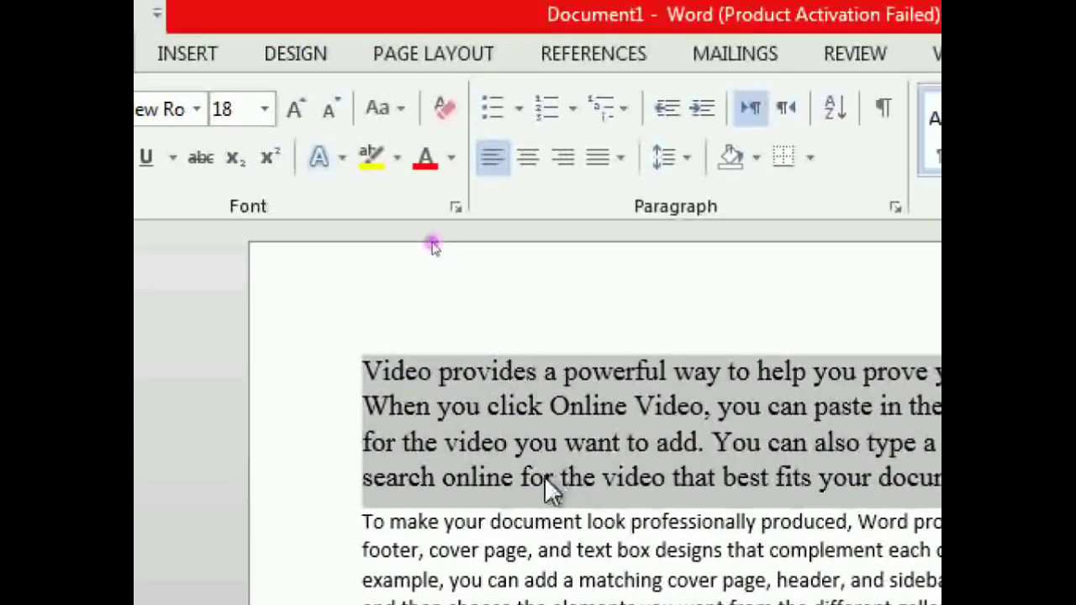
click(328, 114)
click(328, 114)
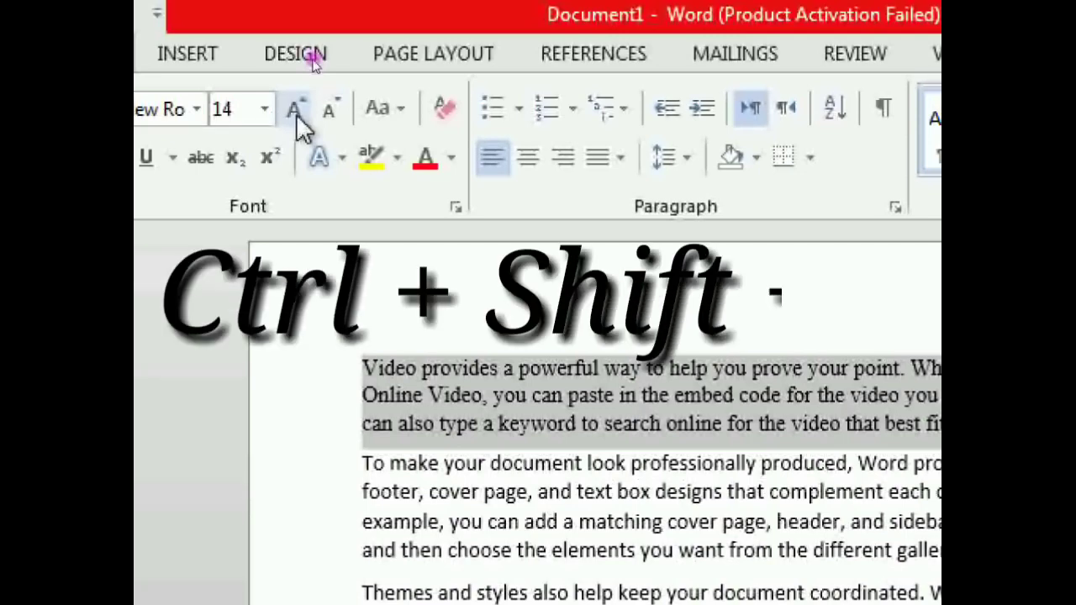
- Grow the first paragraph's text in increments to size 20 and shrink it back to 14
key(ctrl+shift+period)
key(ctrl+shift+period)
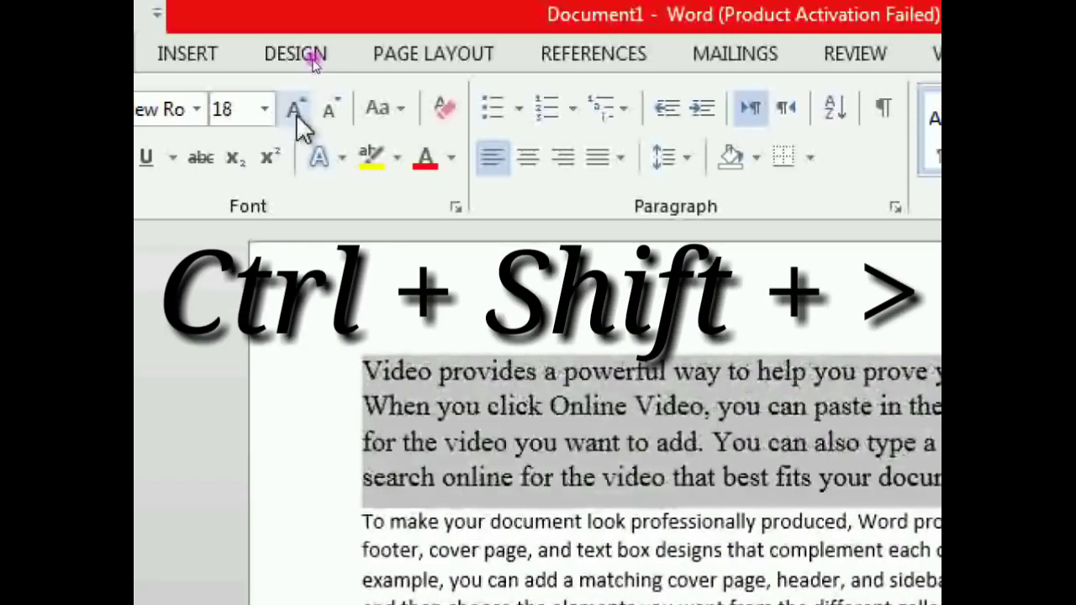
key(ctrl+shift+period)
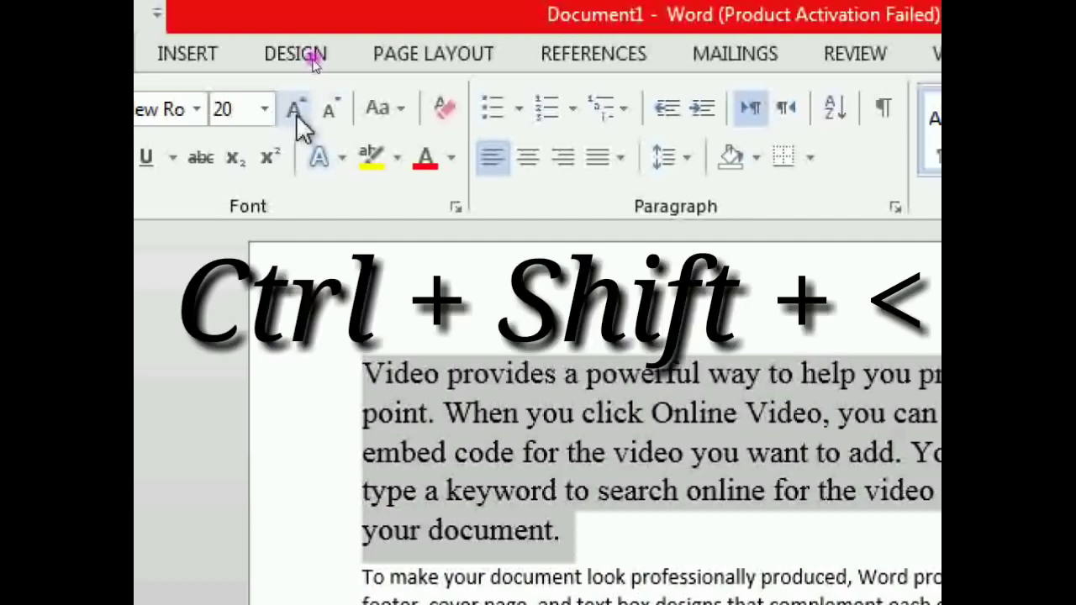
key(ctrl+shift+less)
key(ctrl+shift+less)
key(ctrl+shift+less)
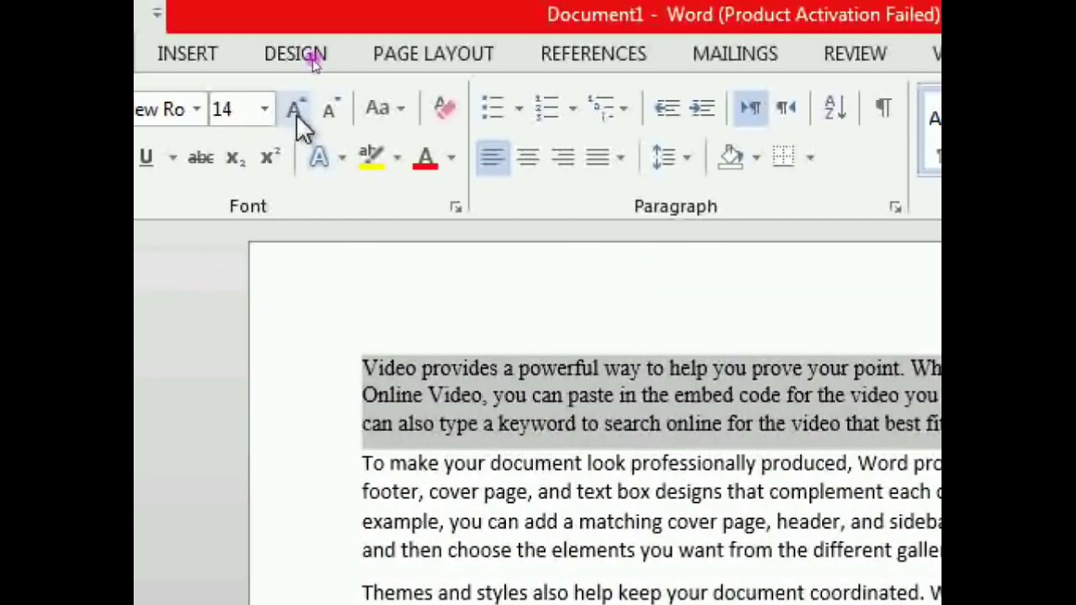
- Enlarge the first paragraph's text stepwise to size 18 and enter an exact font size of 16
key(ctrl+shift+greater)
key(ctrl+shift+greater)
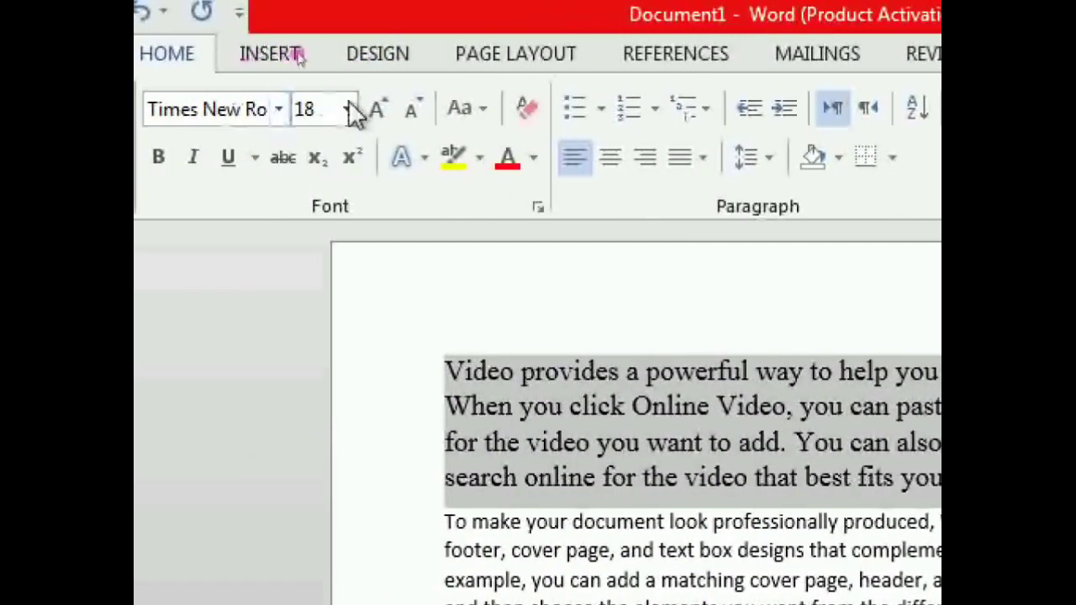
click(312, 111)
key(BackSpace)
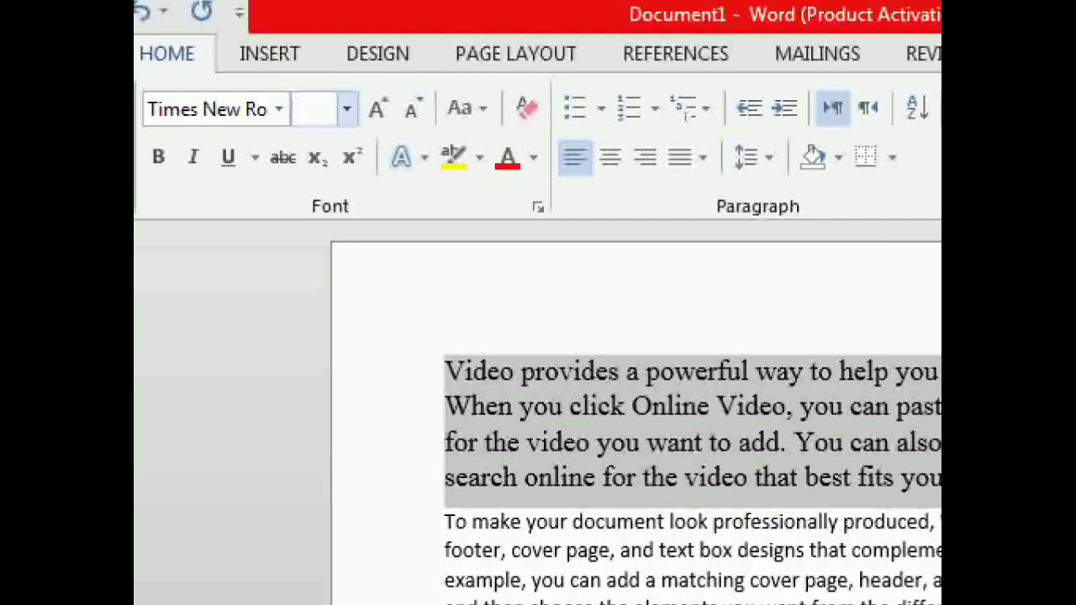
text(16)
key(Return)
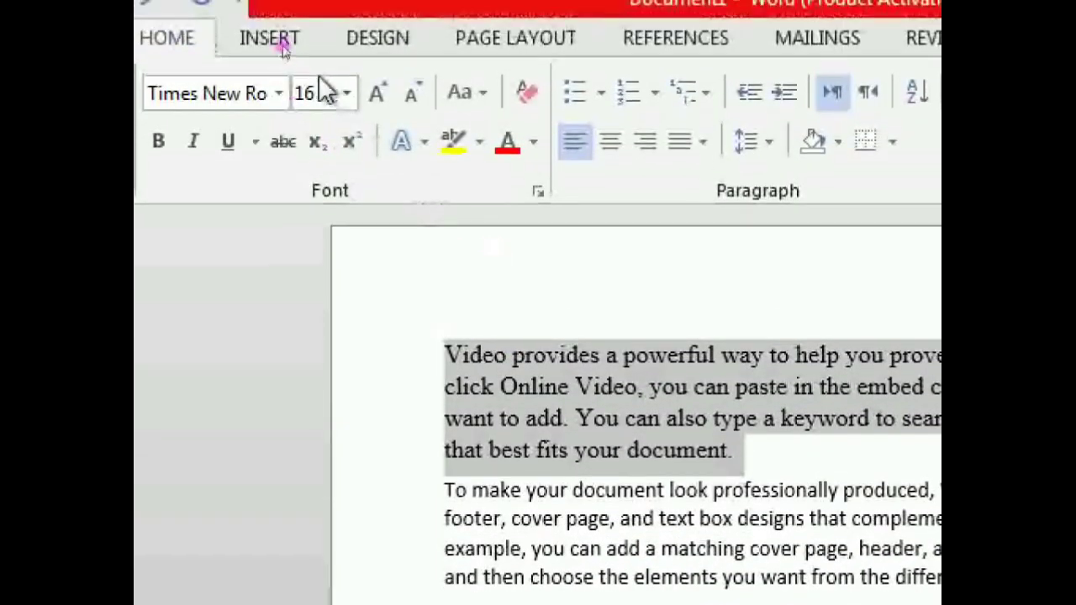
- Set the first paragraph's font size to the preset value 20
click(348, 106)
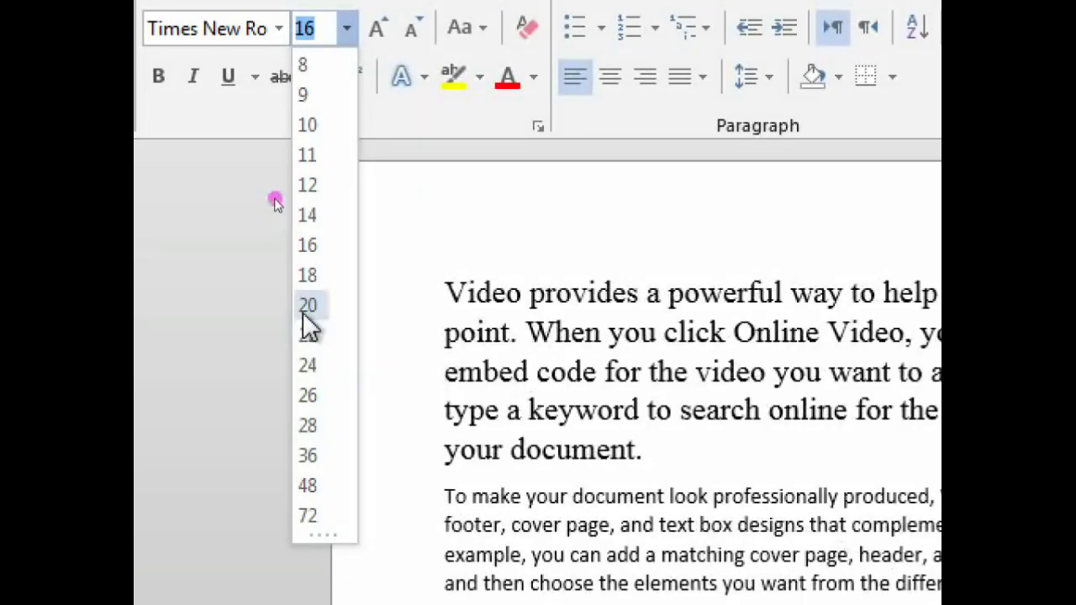
click(311, 306)
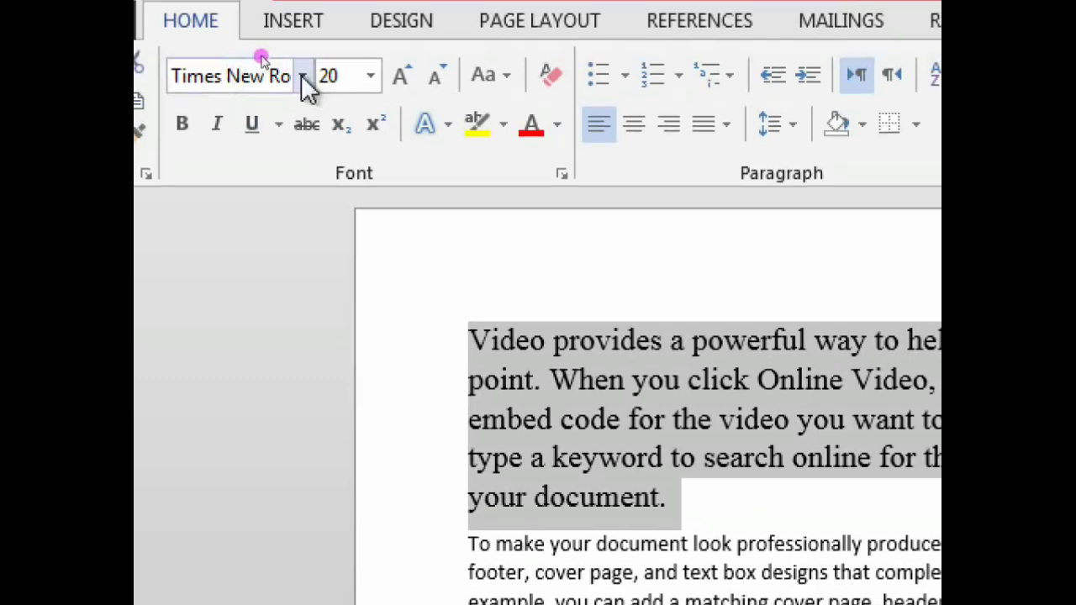
- Browse the available fonts and apply the recently used Arial Black to the first paragraph
click(301, 77)
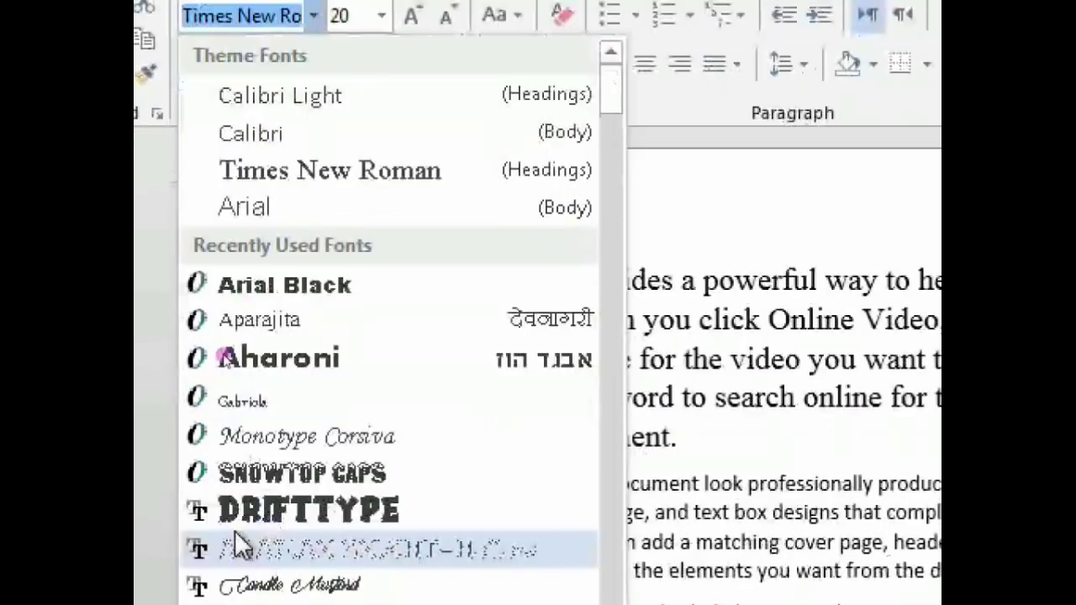
scroll(233, 592, down, 1)
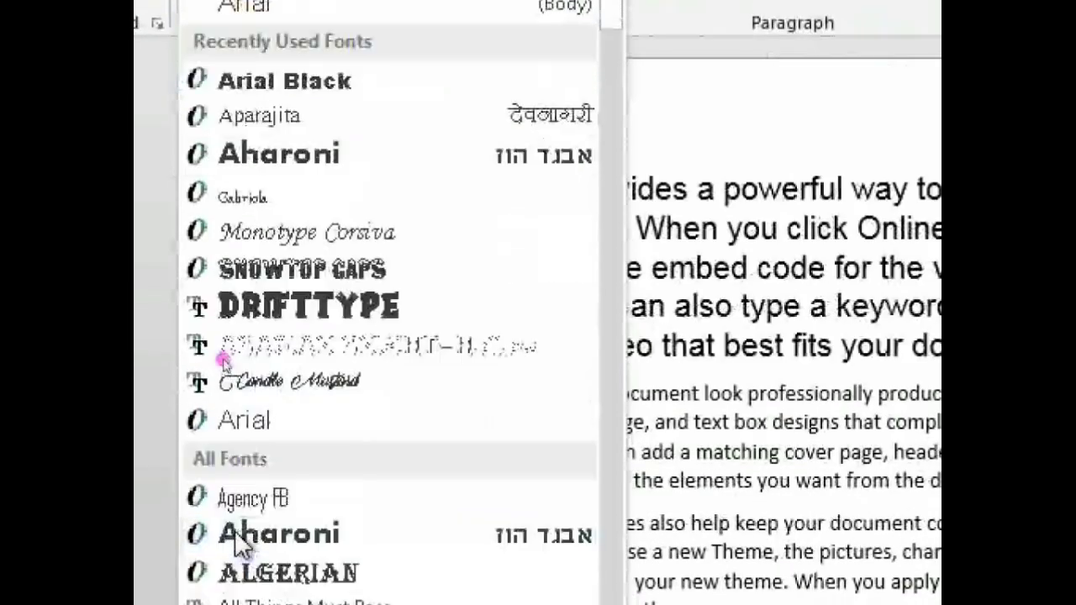
scroll(234, 531, down, 7)
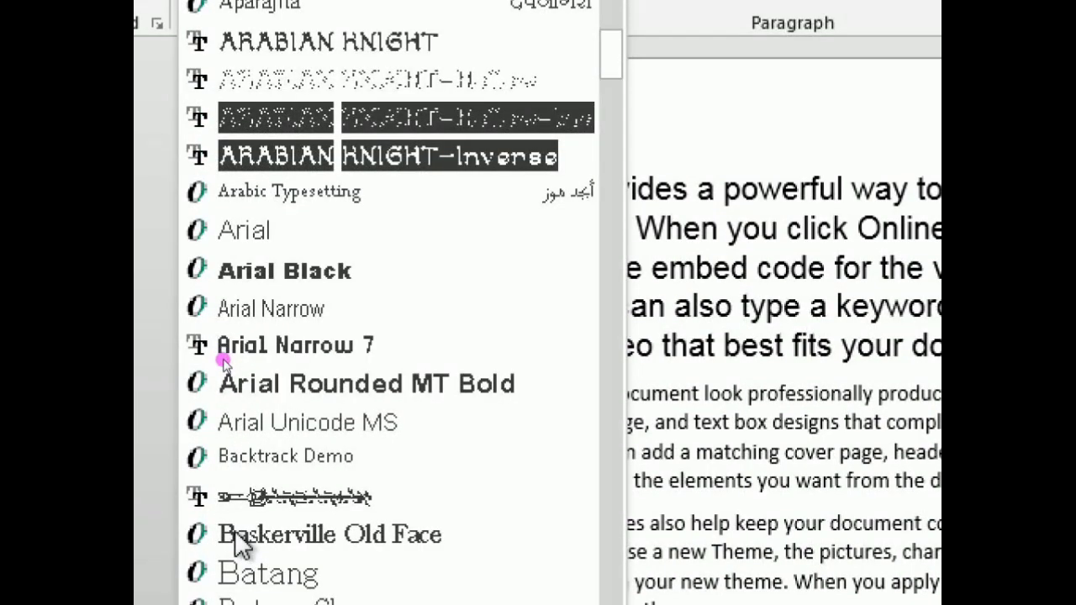
scroll(235, 530, down, 1)
scroll(257, 530, up, 4)
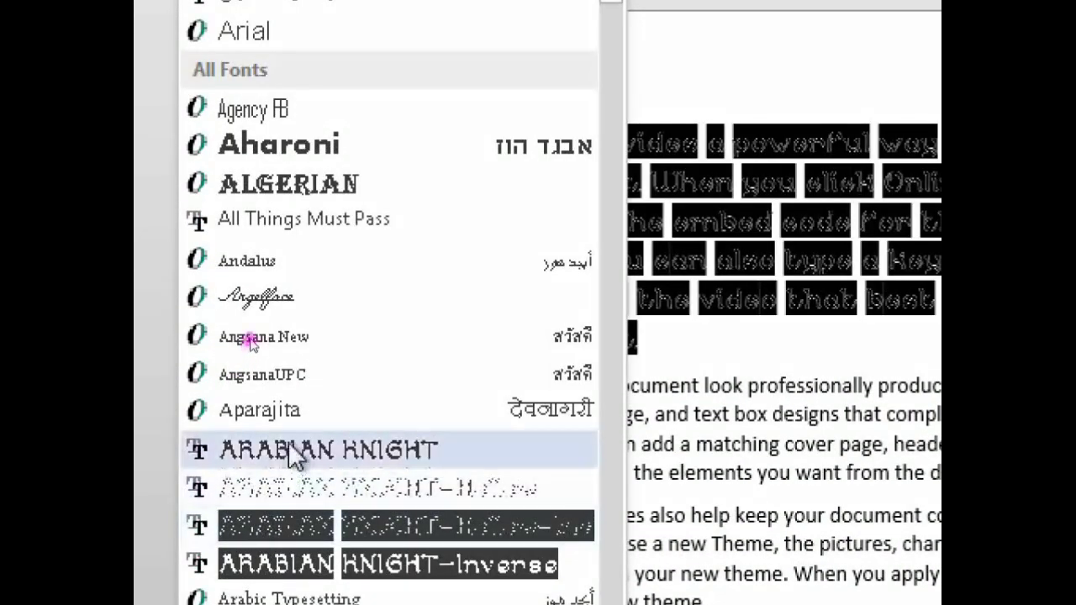
scroll(325, 336, up, 4)
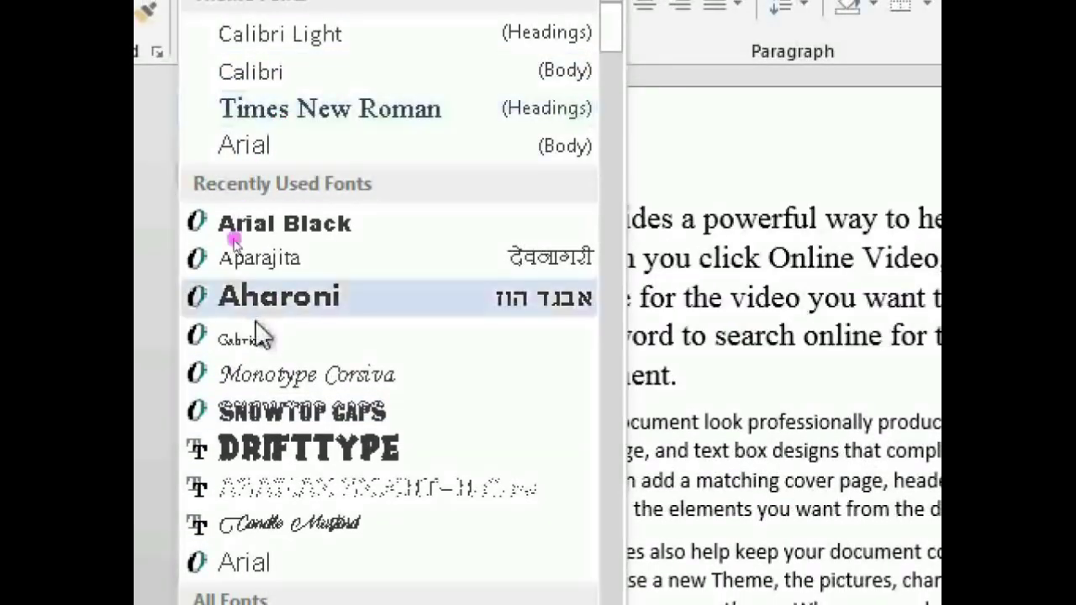
click(301, 220)
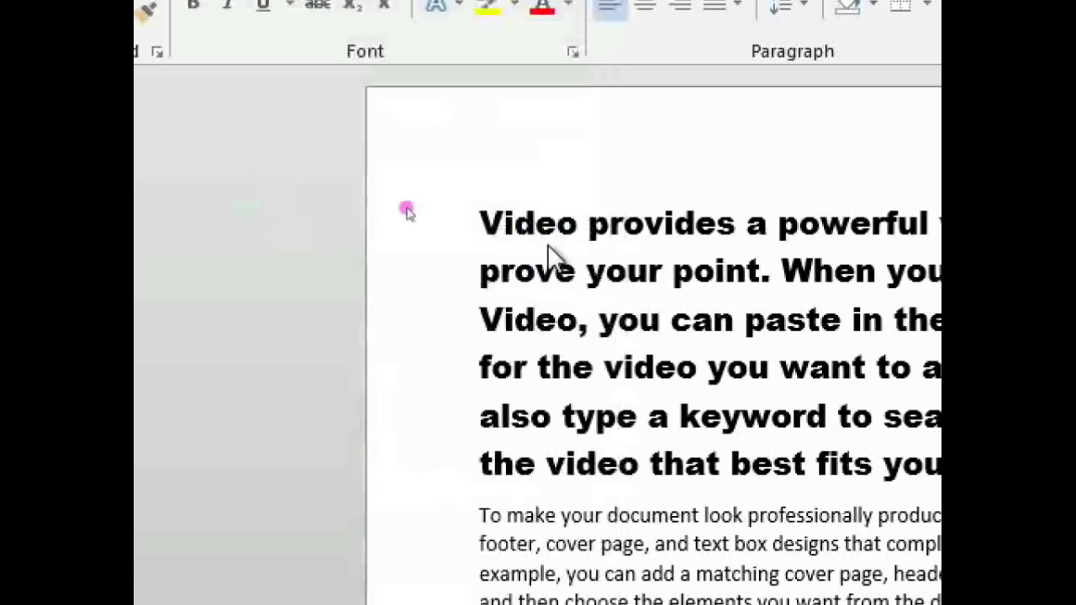